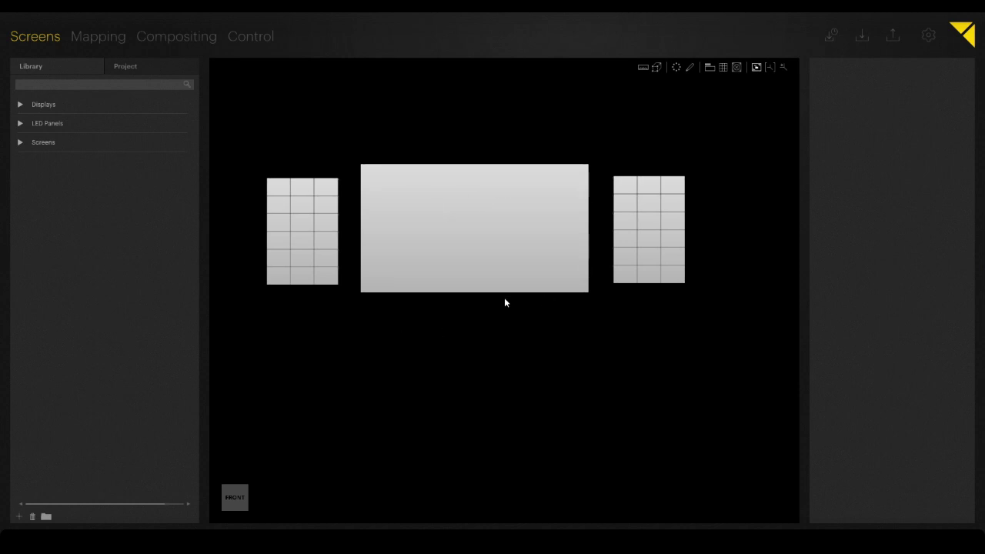
Switch to the compositing workspace and place 5.mp4 on the large centre screen as the first timeline layer.
click(172, 39)
click(81, 208)
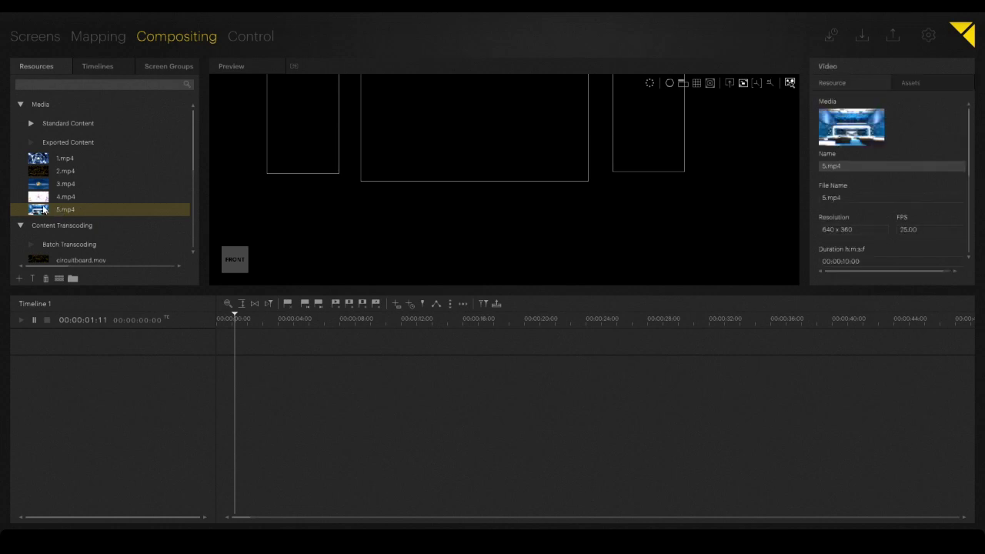
drag(38, 208, 433, 110)
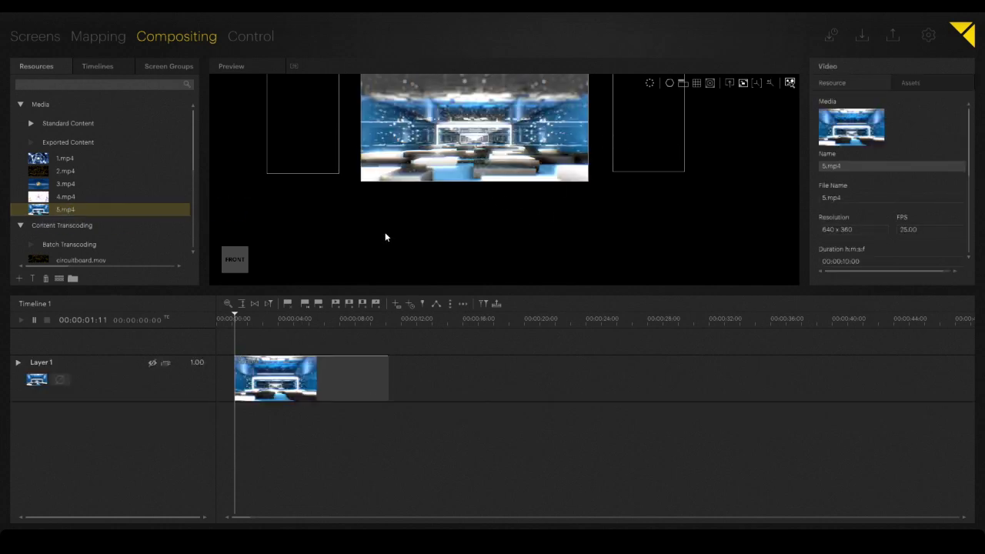
middle_drag(608, 181, 611, 218)
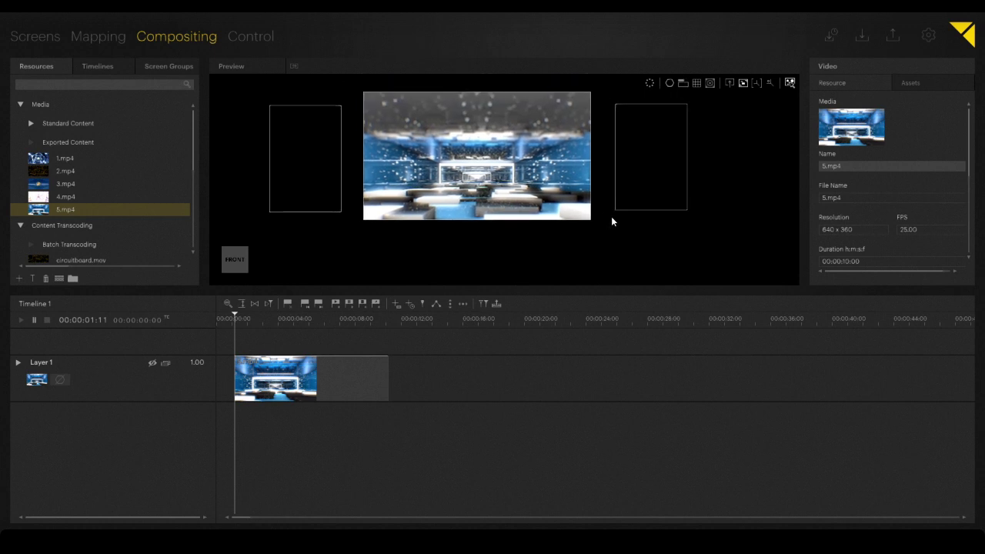
Place 4.mp4 on the left LED screen and set the new layer's scale unit mode to Fill Home Screen.
drag(66, 195, 313, 162)
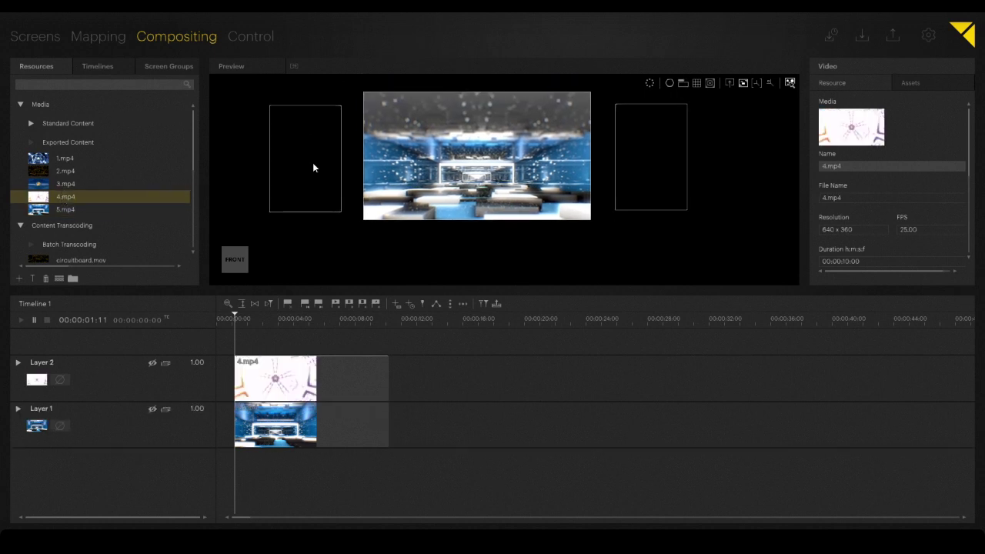
right_click(43, 362)
mouse_move(84, 341)
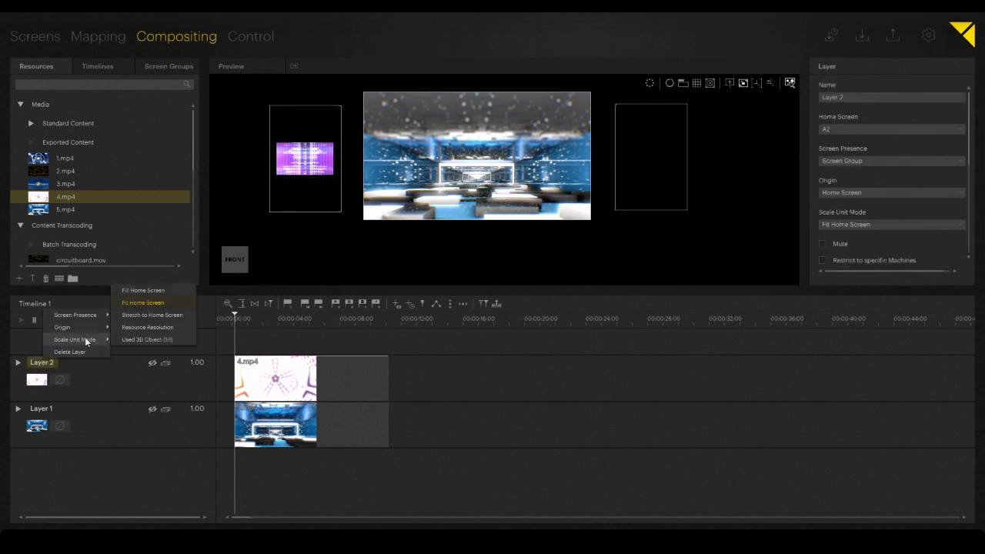
click(142, 291)
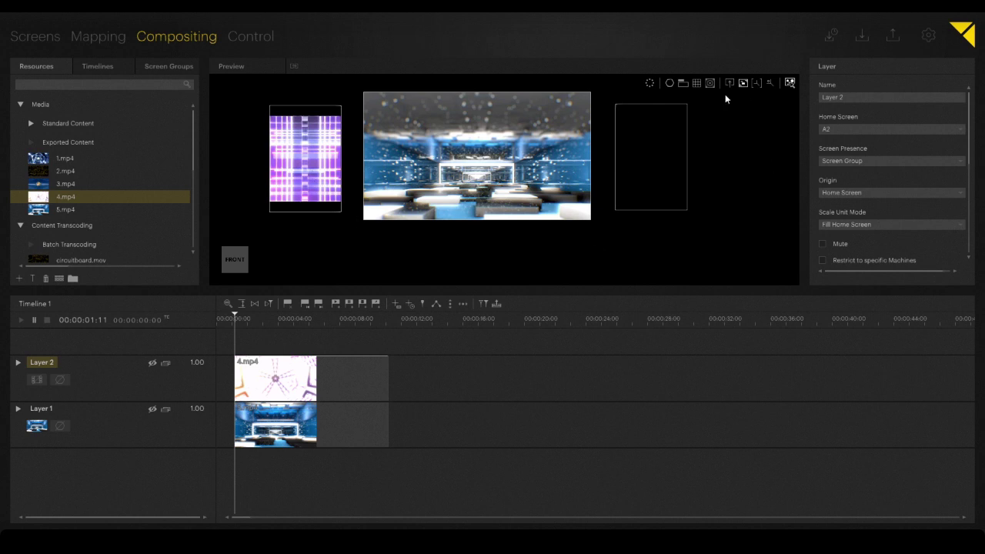
Select the 4.mp4 layer on the left LED screen and dive into that screen's compositing space.
click(329, 174)
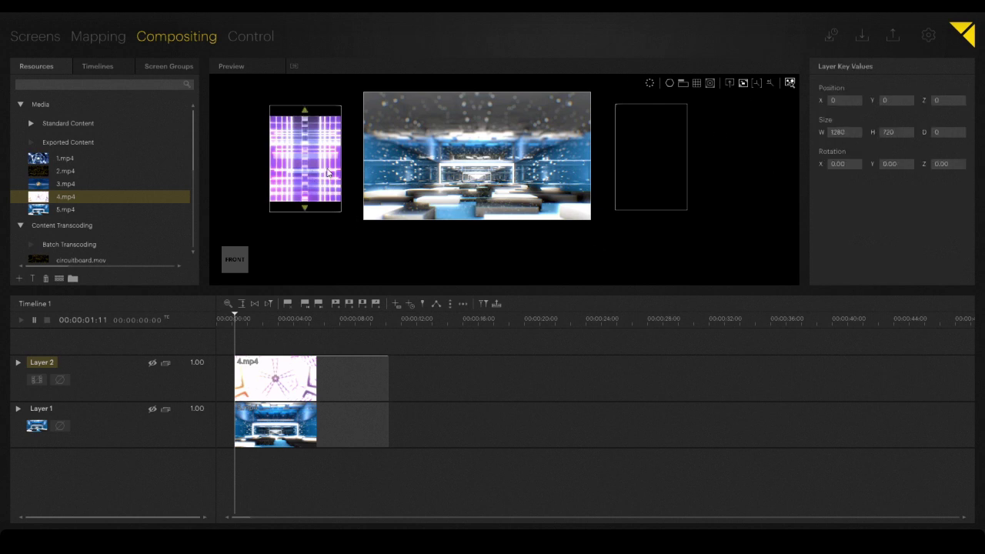
click(730, 84)
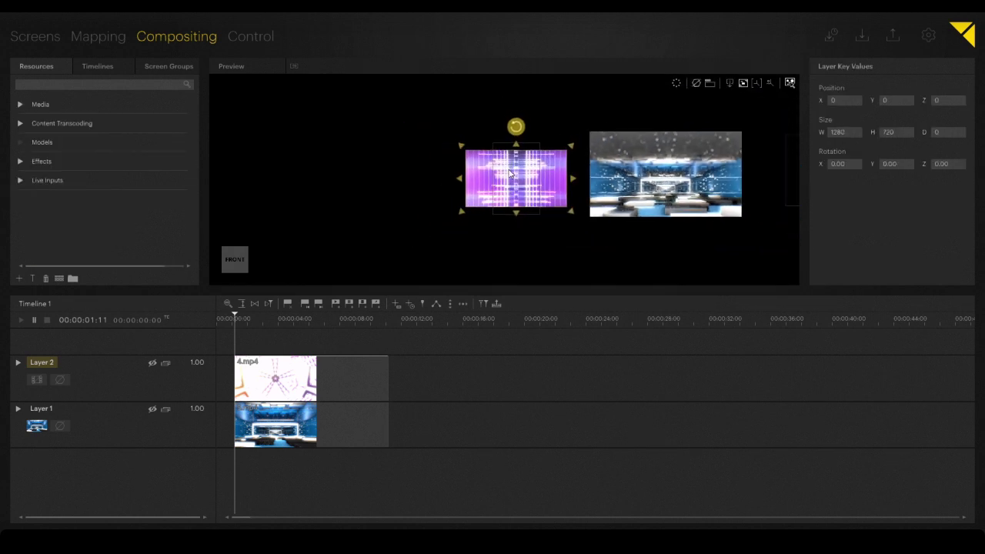
click(732, 83)
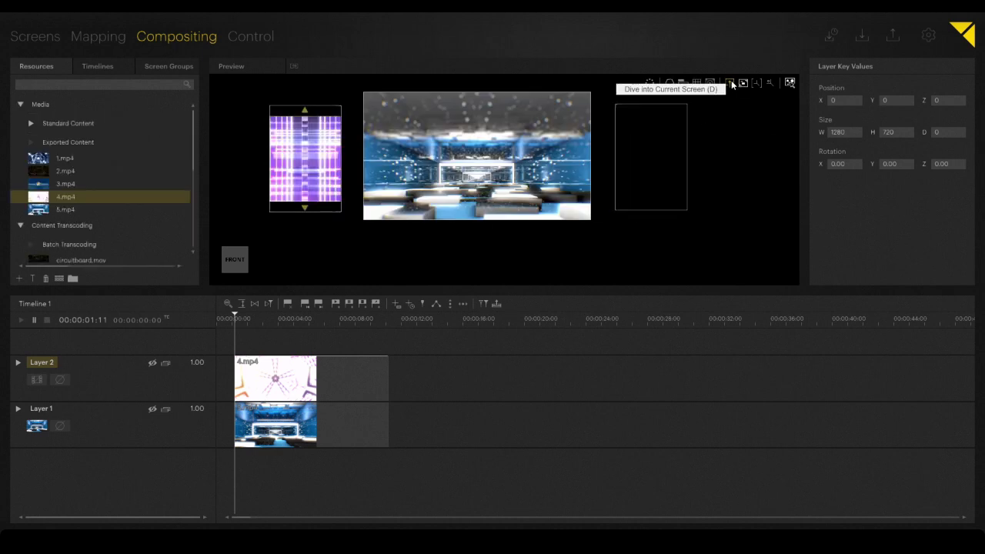
click(732, 84)
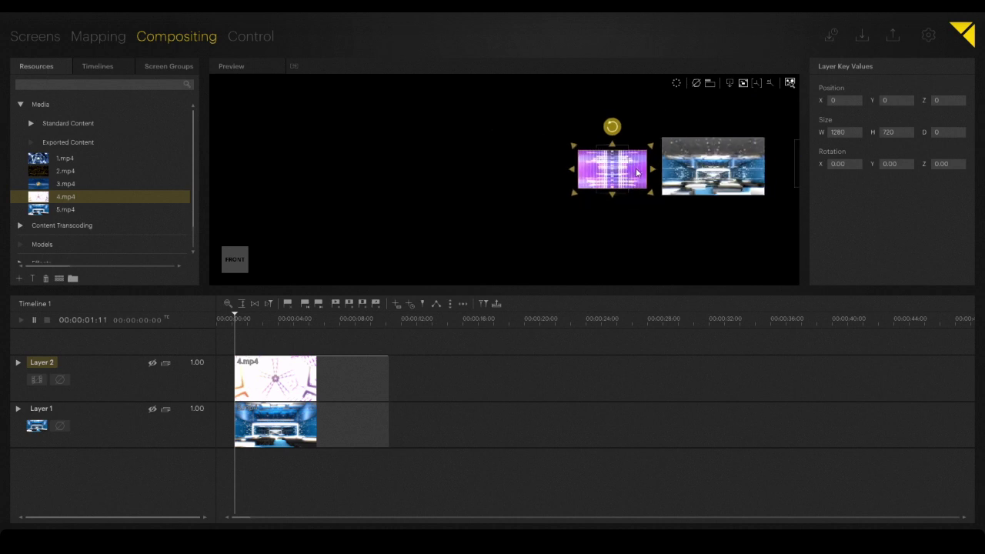
middle_drag(673, 235, 547, 223)
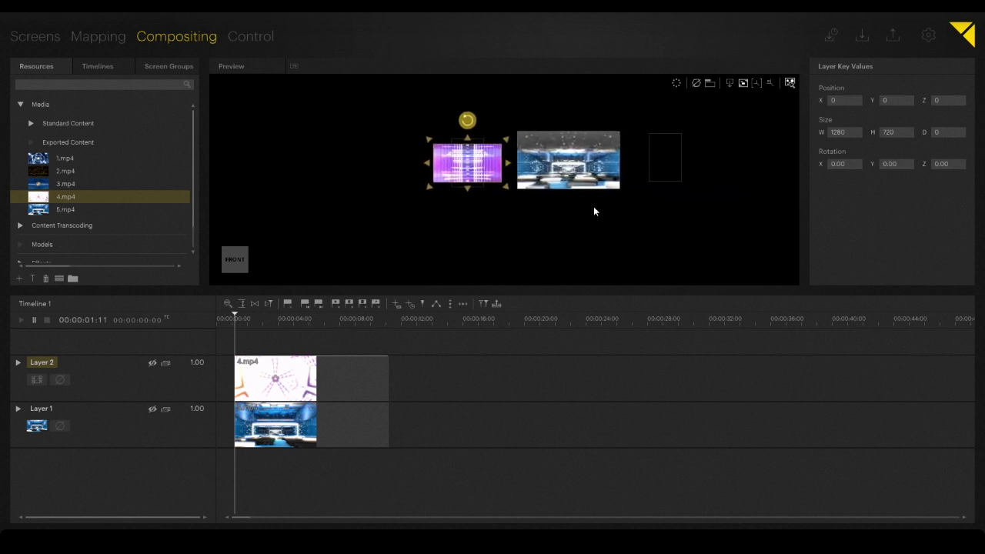
Switch to editing screens, move the right LED screen exactly onto the left one, and return to the full stage view.
click(790, 82)
click(817, 127)
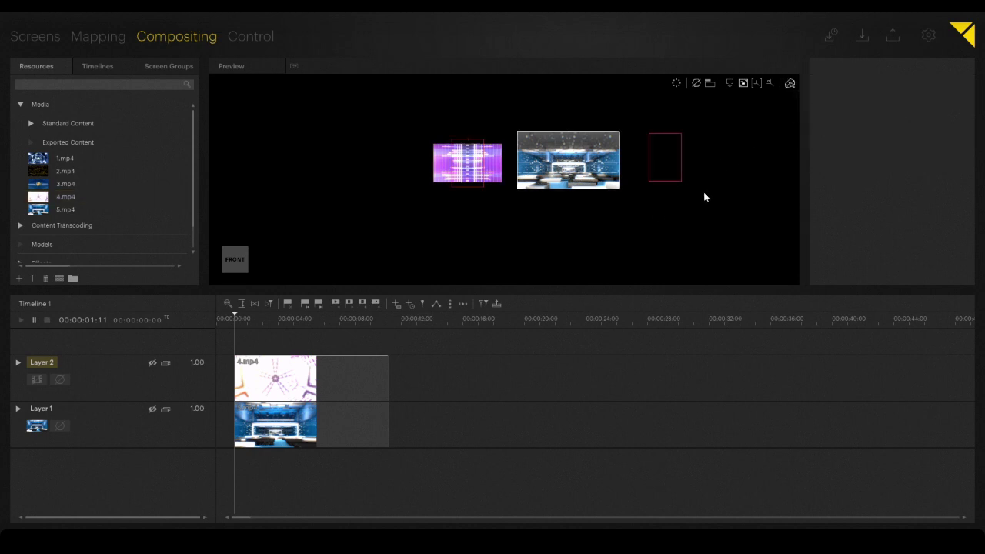
drag(667, 153, 462, 153)
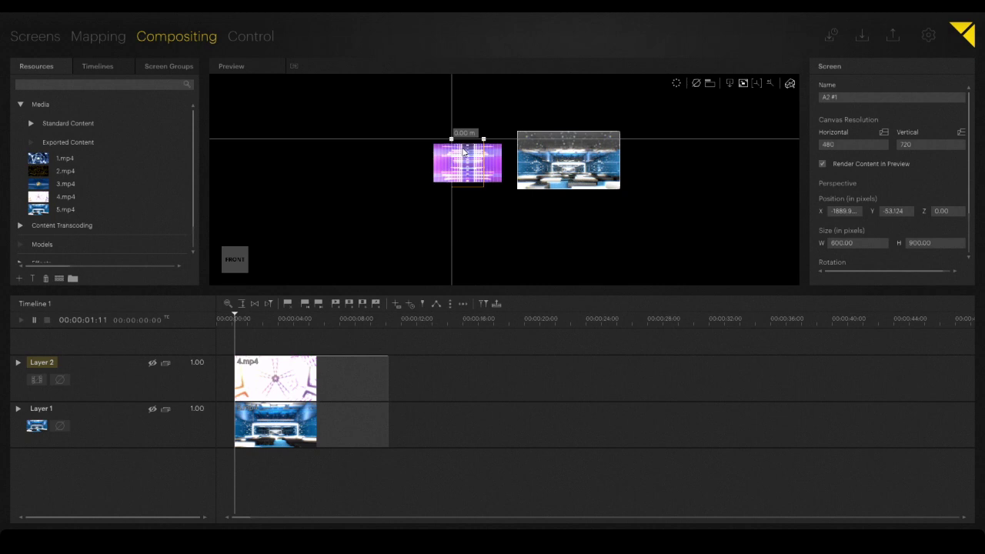
click(492, 208)
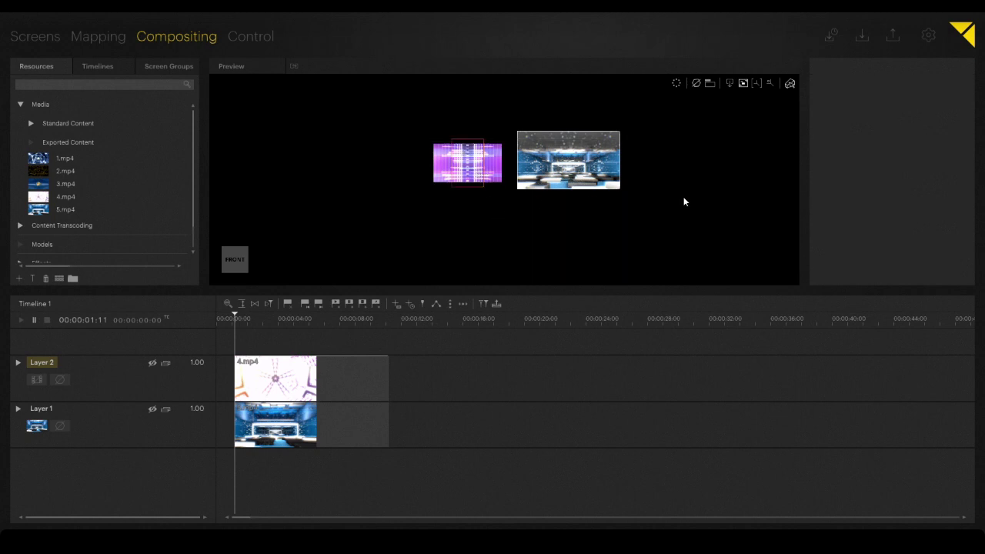
click(728, 83)
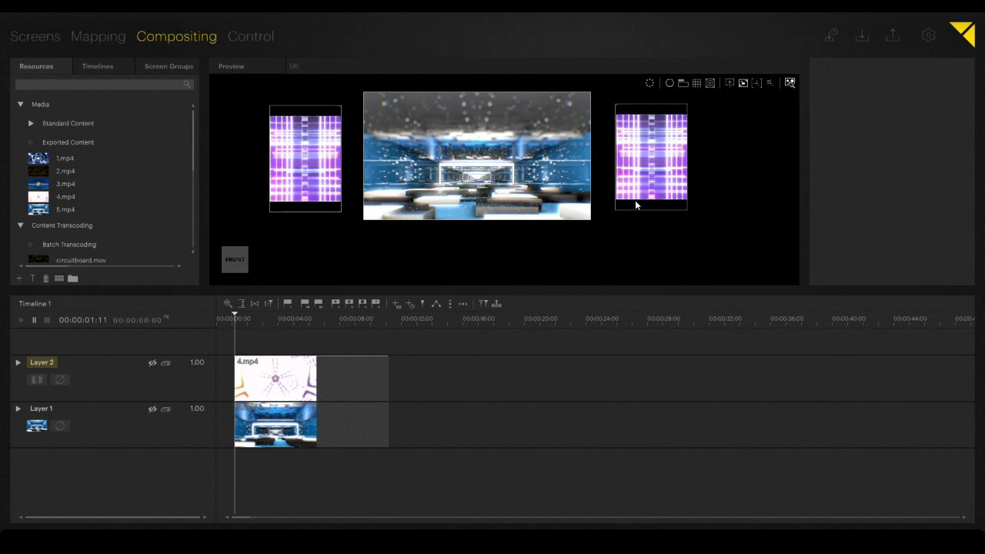
Play the timeline to check both LED screens and place the playhead at the end of the clips, 00:00:11:14.
key(space)
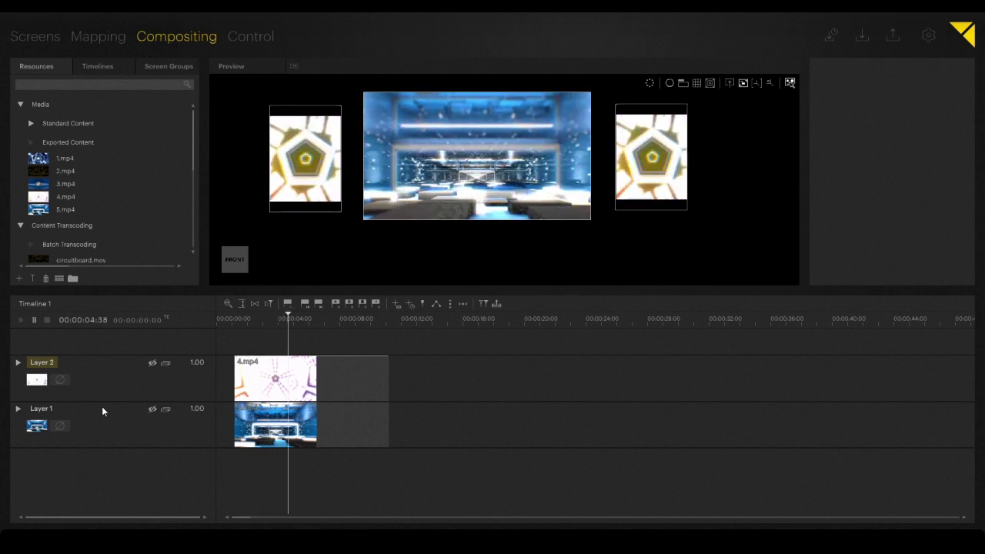
drag(414, 324, 390, 321)
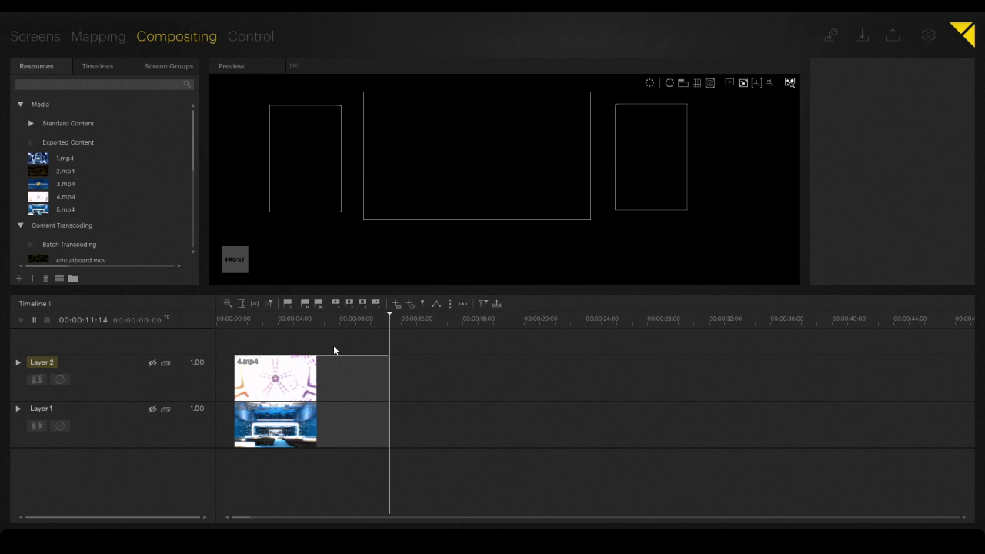
Dive into the compositing space to examine the overlapping LED screens, and return to the full stage view.
click(728, 83)
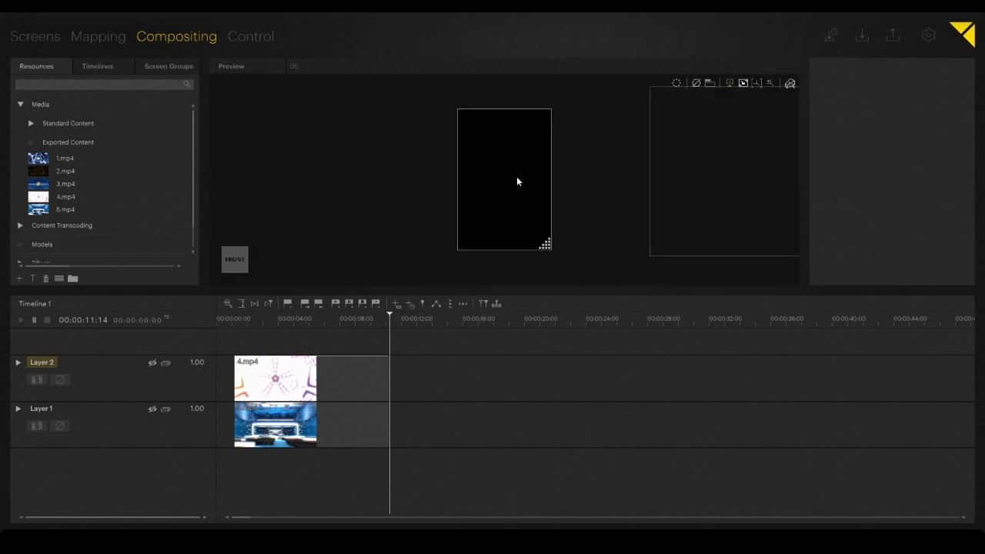
scroll(517, 182, down, 5)
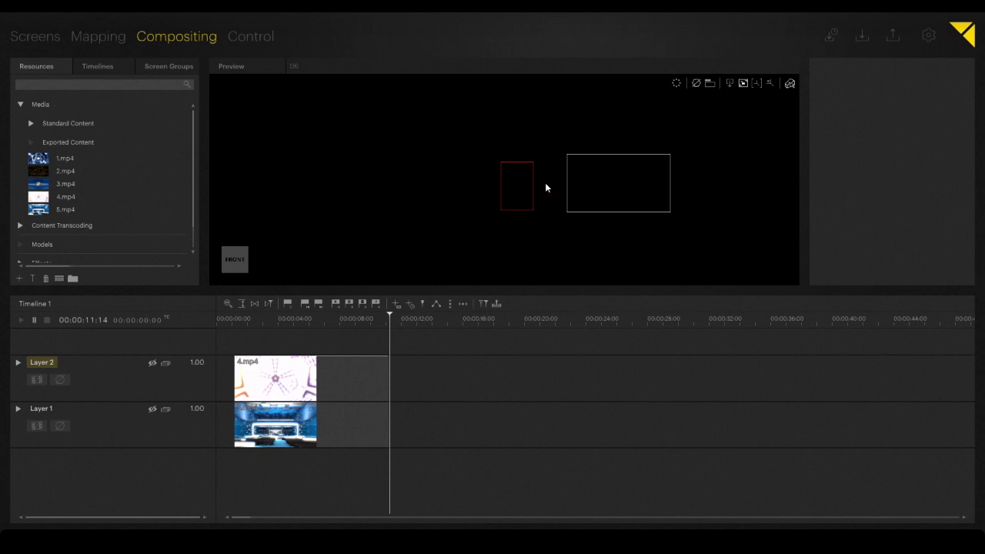
click(727, 82)
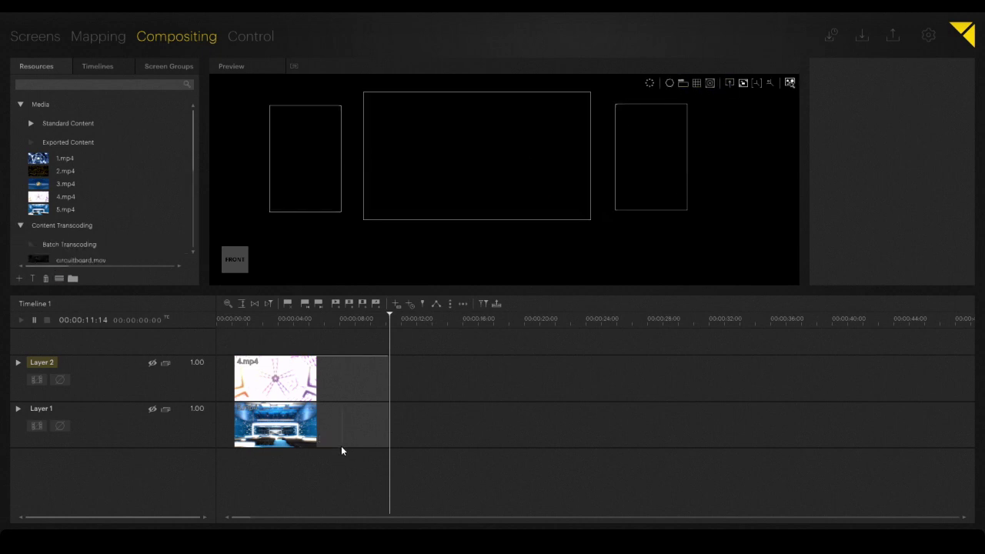
Extend the 5.mp4 clip on Layer 1 well past the end of the 4.mp4 clip.
click(377, 429)
drag(384, 421, 628, 416)
click(319, 374)
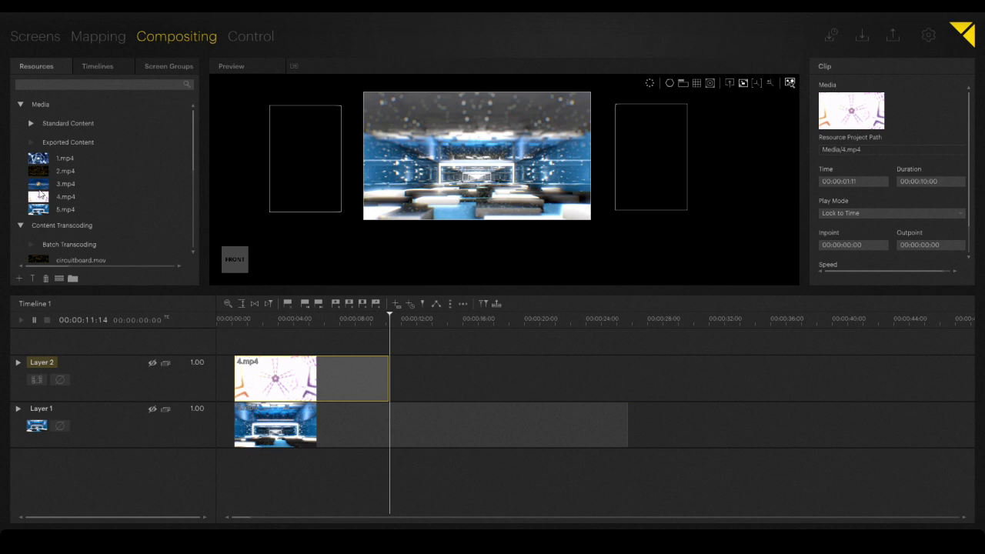
Add 1.mp4 to the left LED screen, try it stacked over the 4.mp4 clip, and place it directly after that clip at 00:00:11:11.
drag(42, 159, 304, 176)
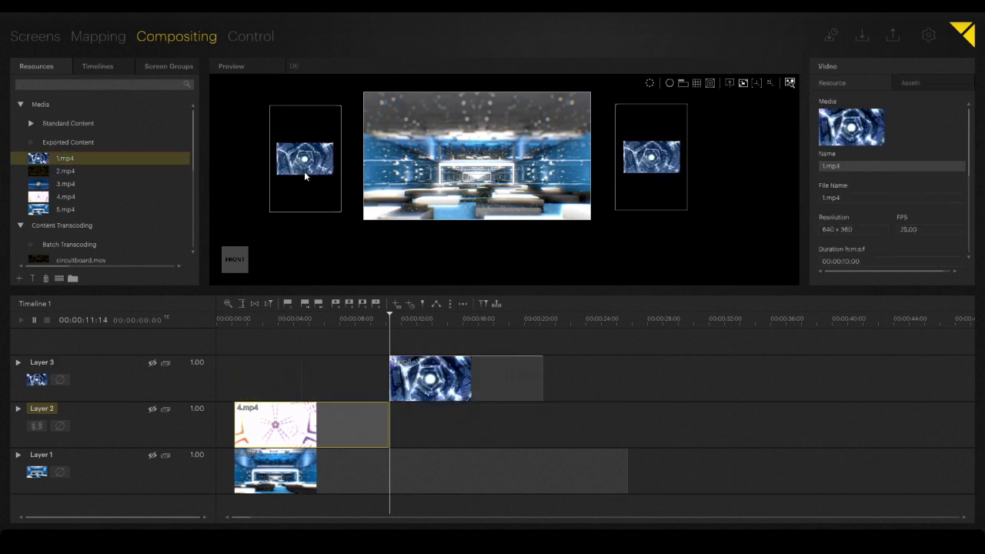
drag(429, 377, 287, 378)
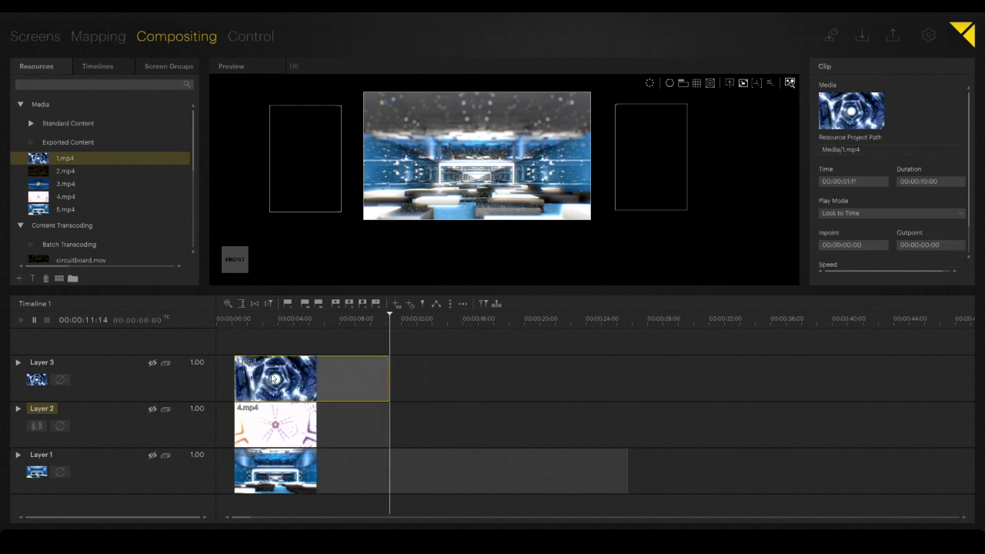
click(322, 315)
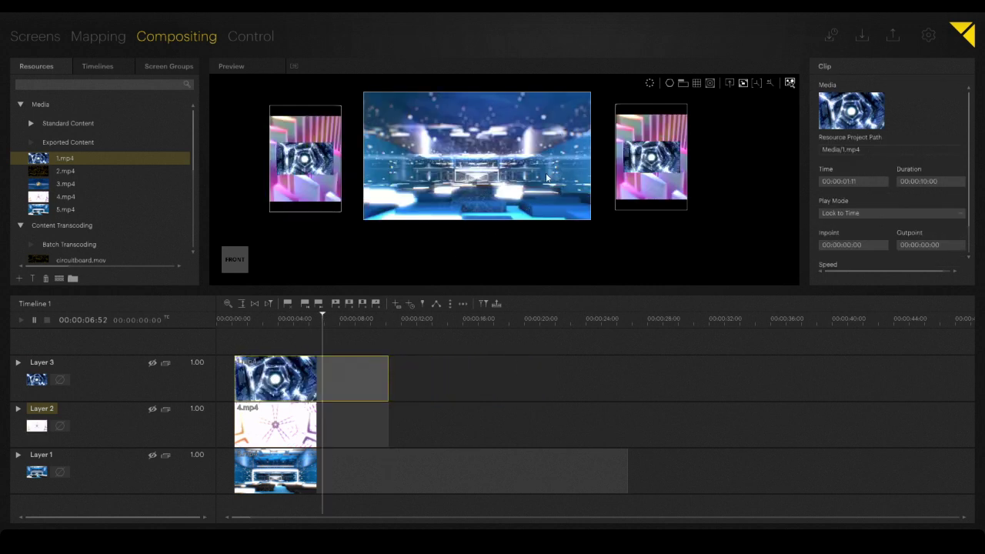
drag(277, 374, 431, 377)
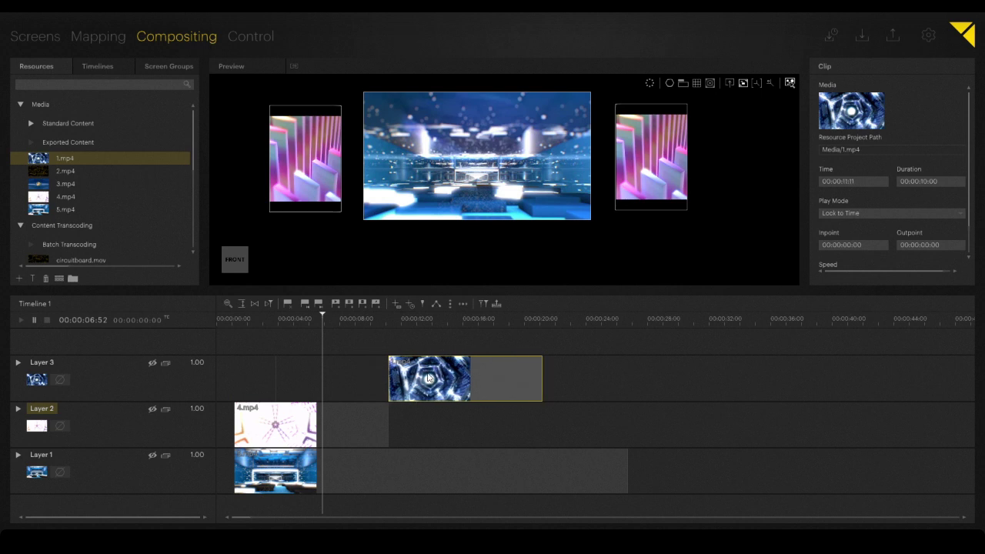
click(421, 327)
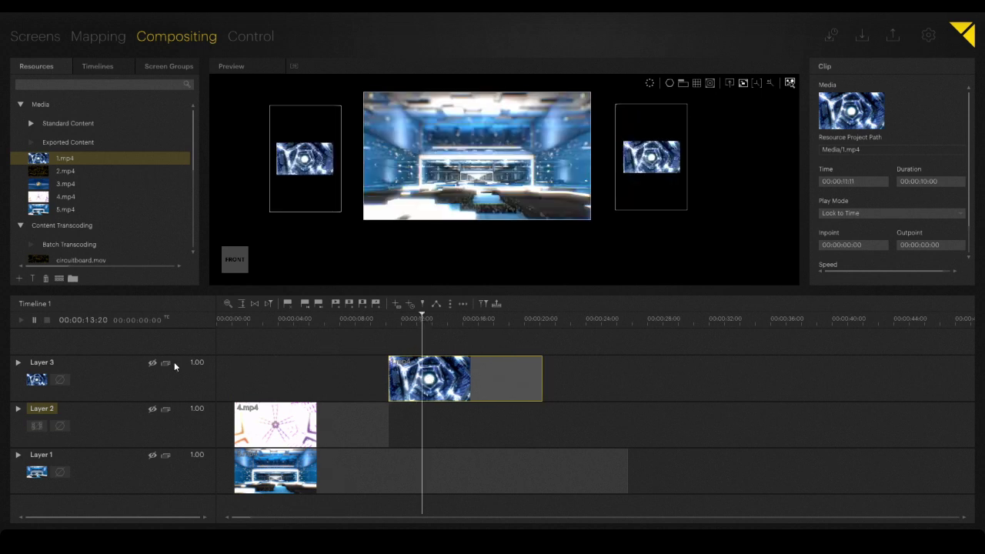
Set Layer 3's screen presence to Home Screen so 1.mp4 plays only on the left LED screen.
click(46, 363)
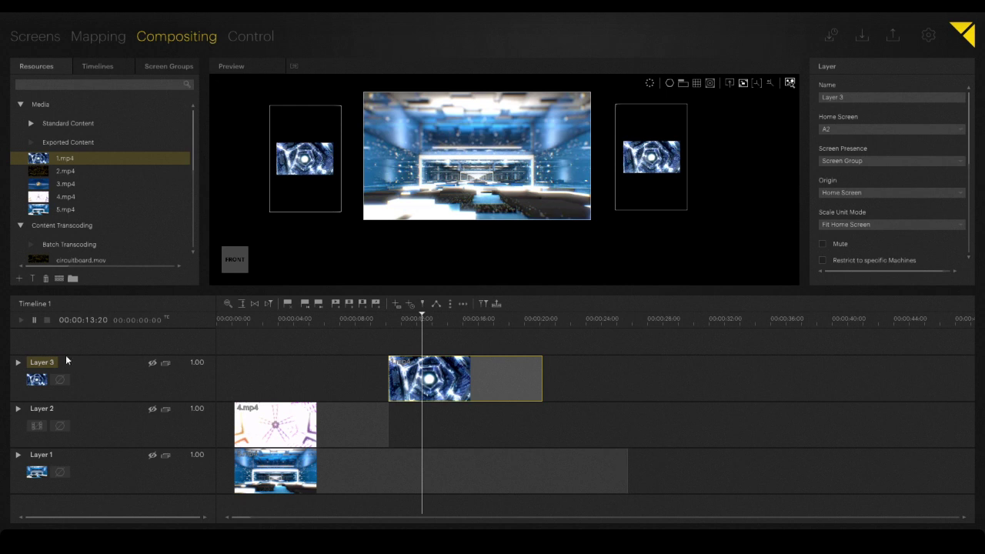
click(845, 161)
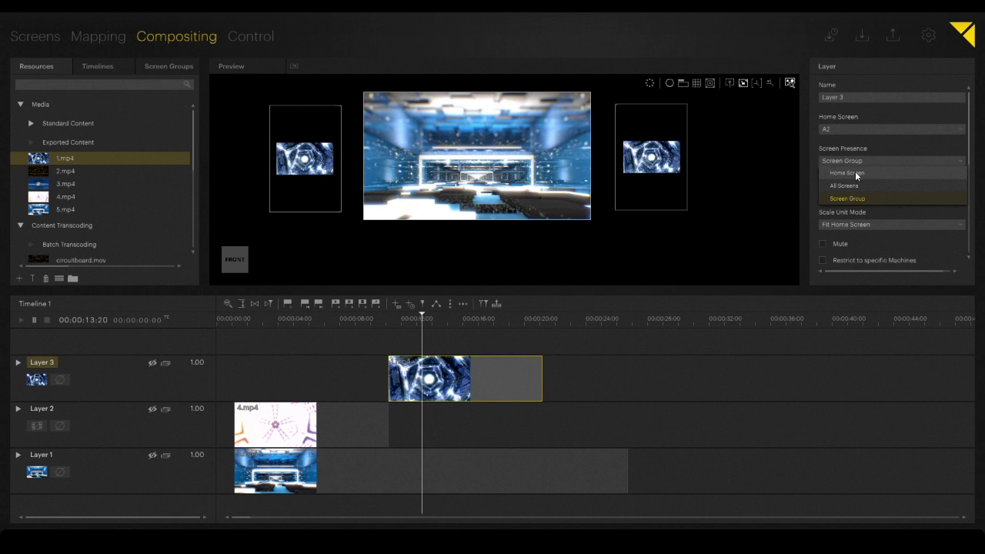
click(855, 172)
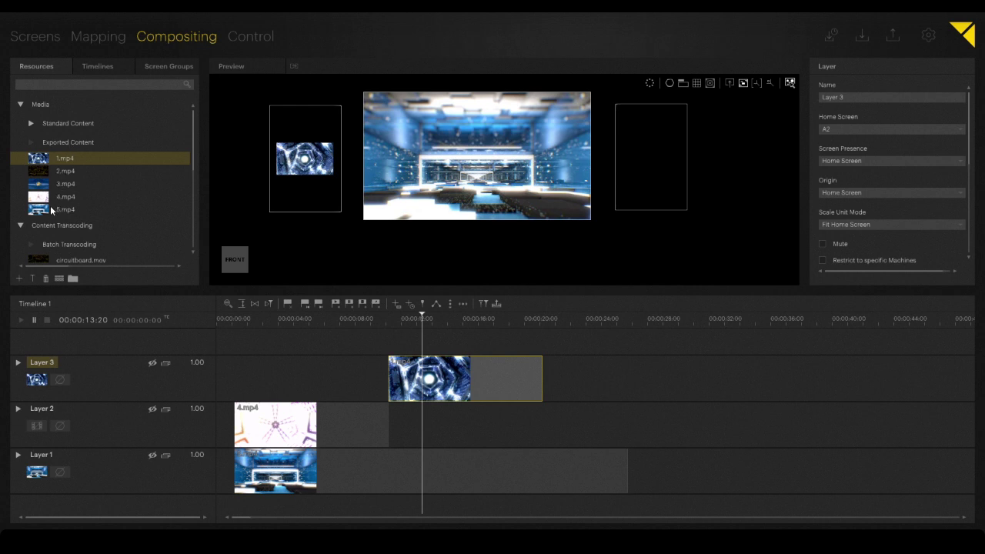
Place 3.mp4 on the right LED screen and align its clip with the start of the 1.mp4 clip at 00:00:11:11.
click(49, 170)
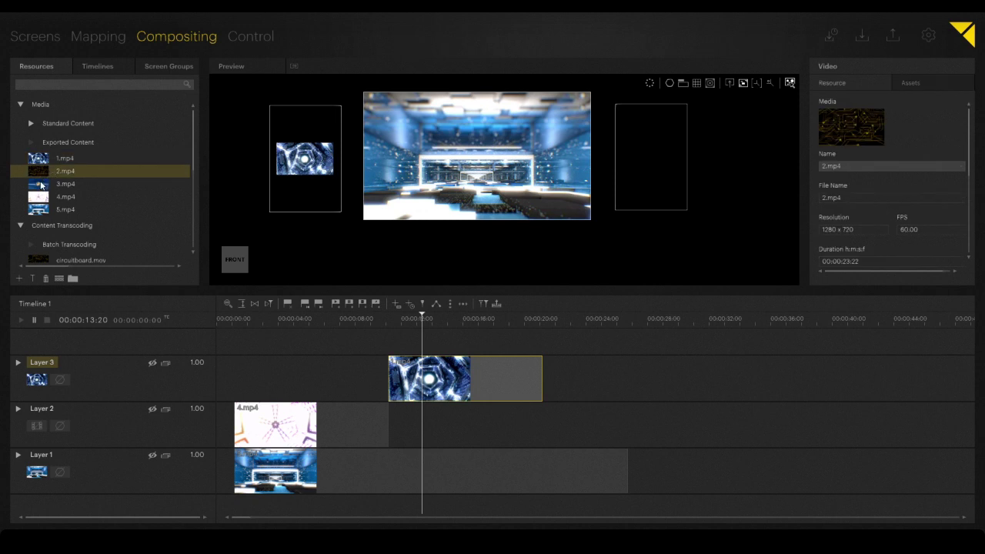
click(41, 185)
drag(41, 185, 647, 165)
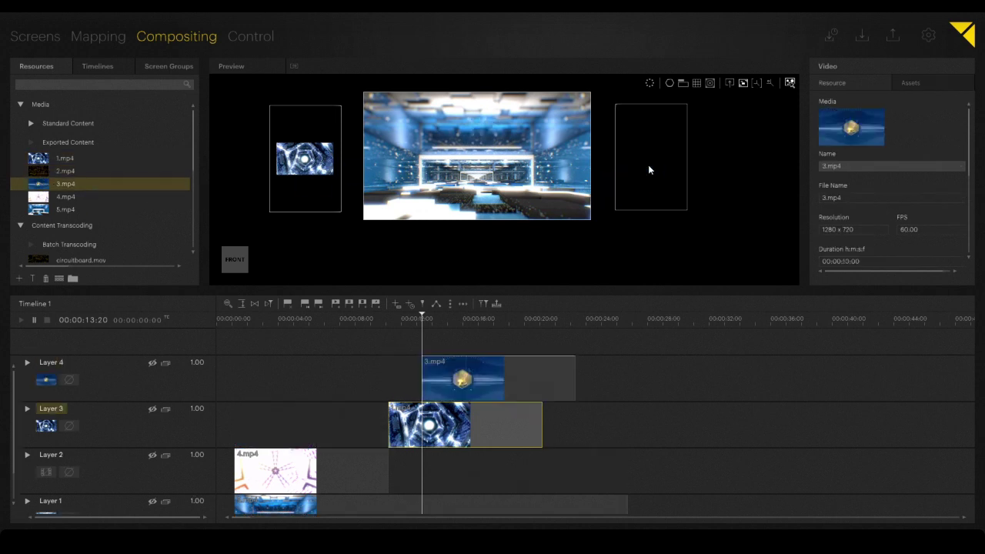
click(507, 377)
drag(507, 373, 473, 368)
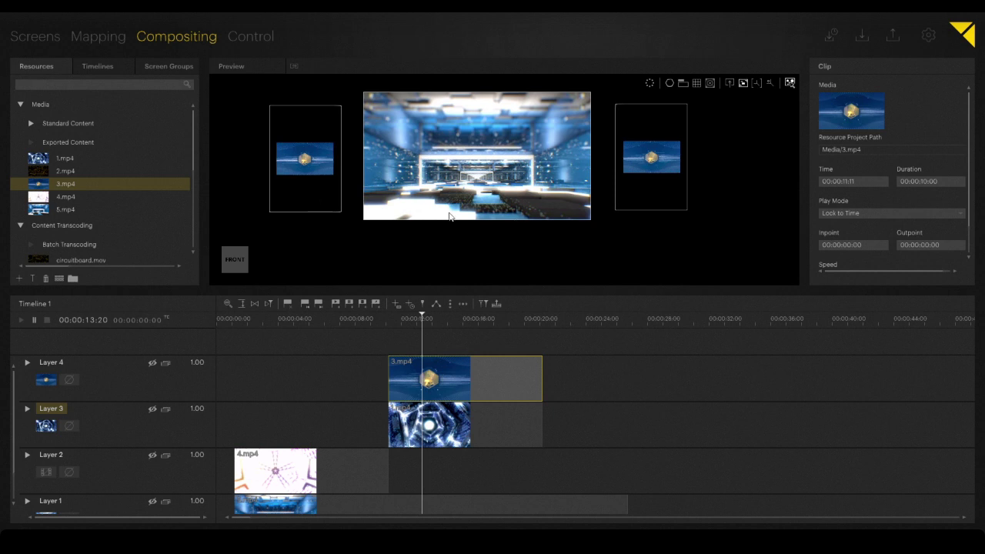
Set Layer 4's screen presence to Home Screen so 3.mp4 plays only on the right LED screen.
click(45, 363)
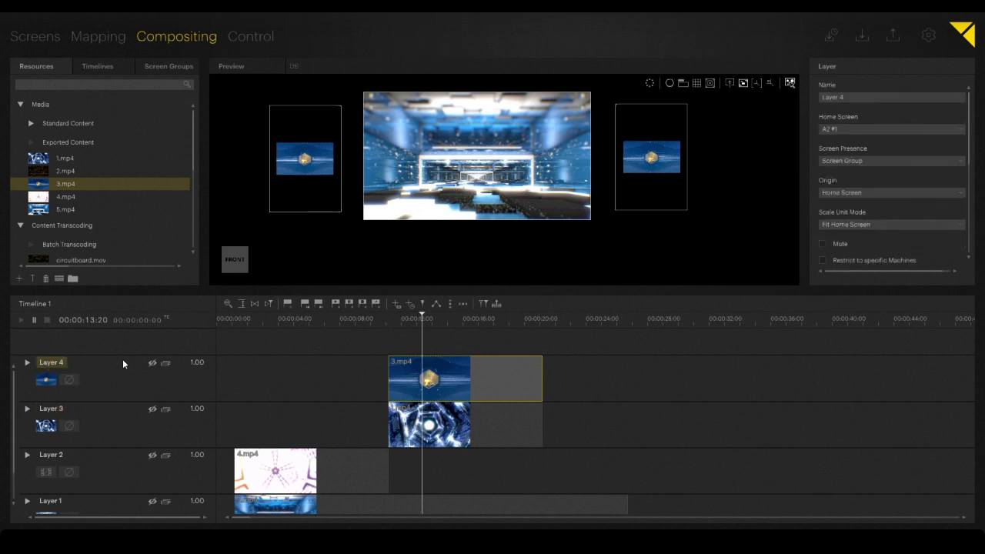
click(855, 157)
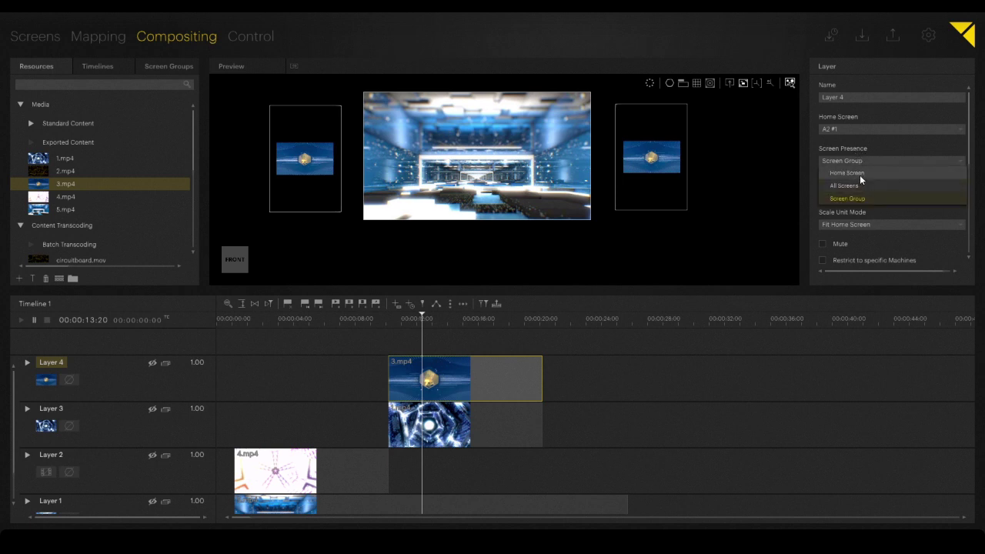
click(861, 175)
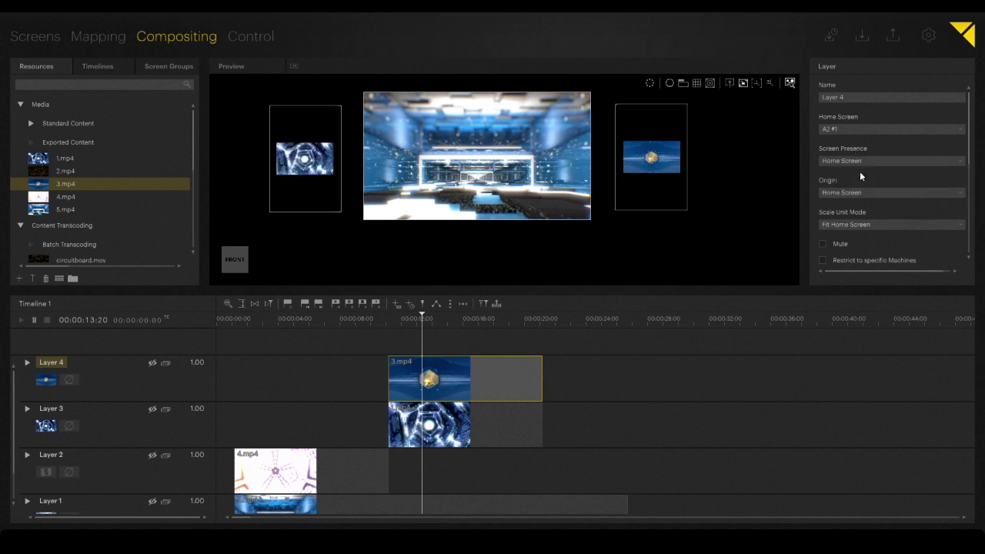
Compare the content on the centre and side screens at 00:00:01:50 and 00:00:14:06 on the timeline.
click(661, 157)
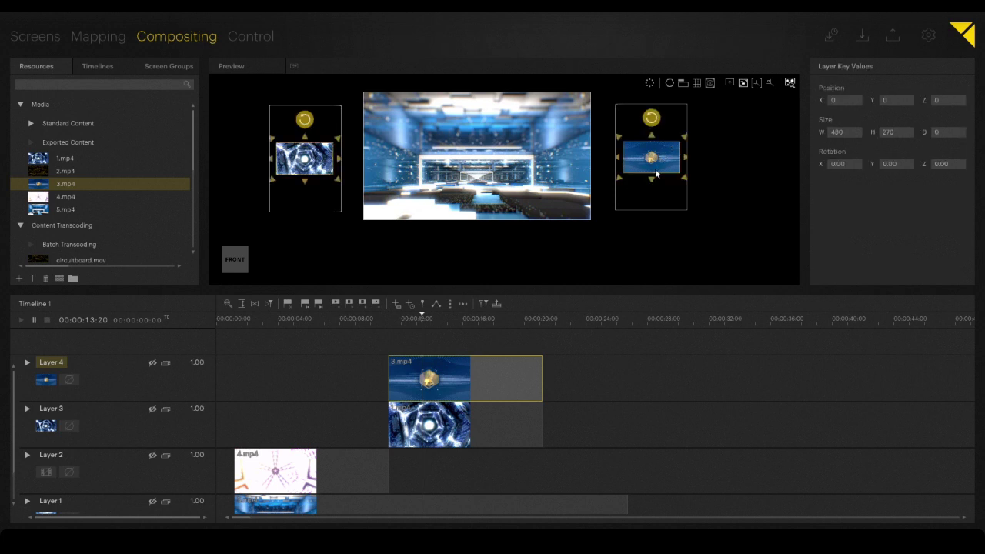
click(650, 183)
click(653, 165)
click(707, 158)
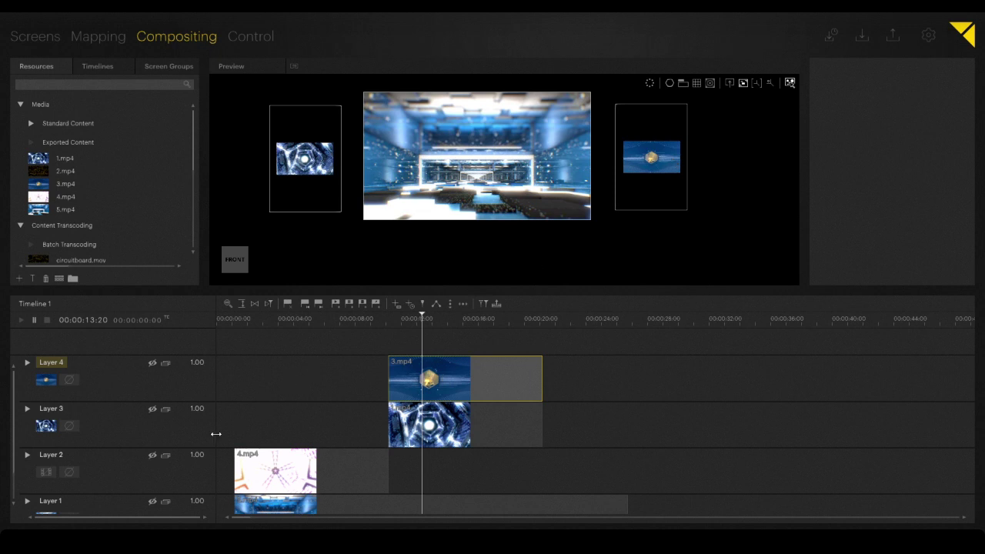
click(245, 318)
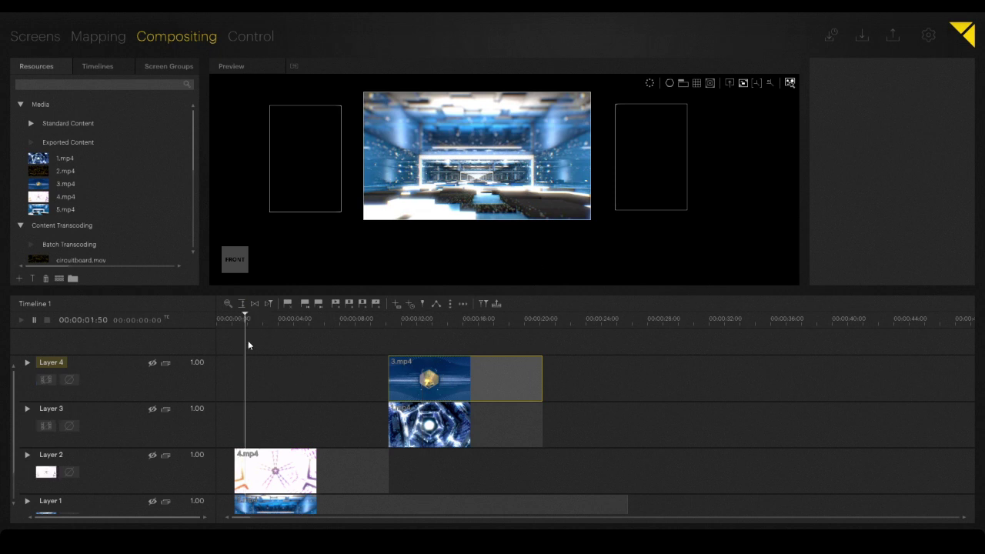
click(449, 321)
click(433, 322)
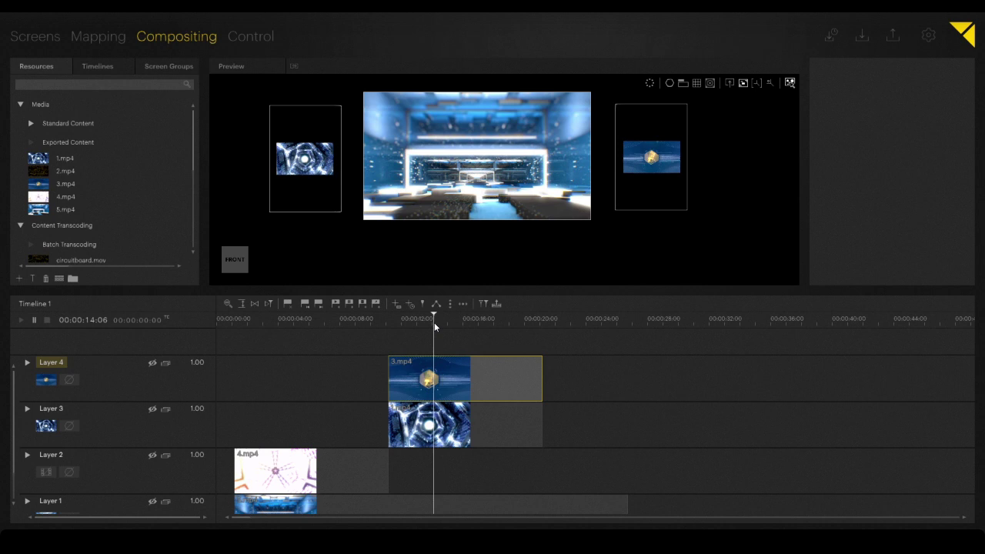
click(310, 175)
click(730, 171)
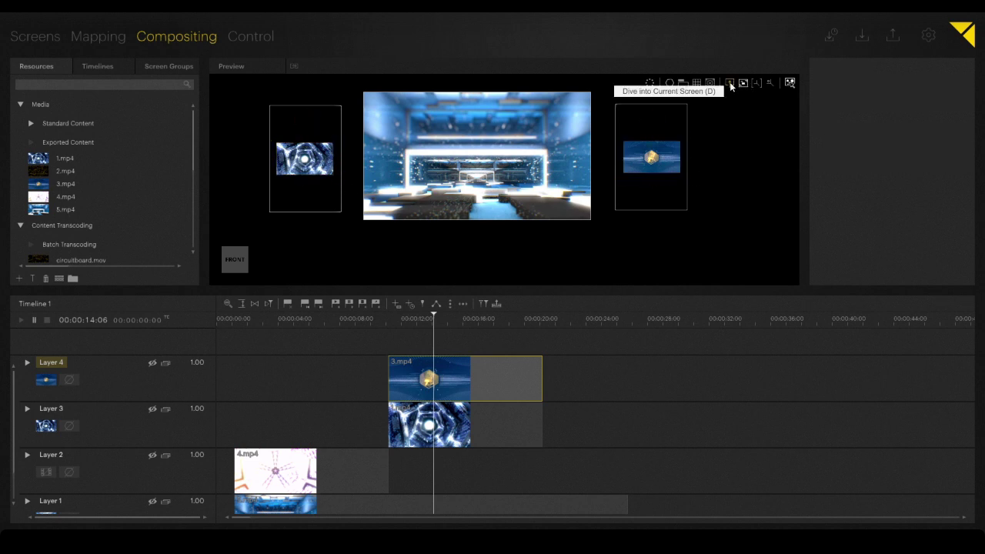
click(730, 82)
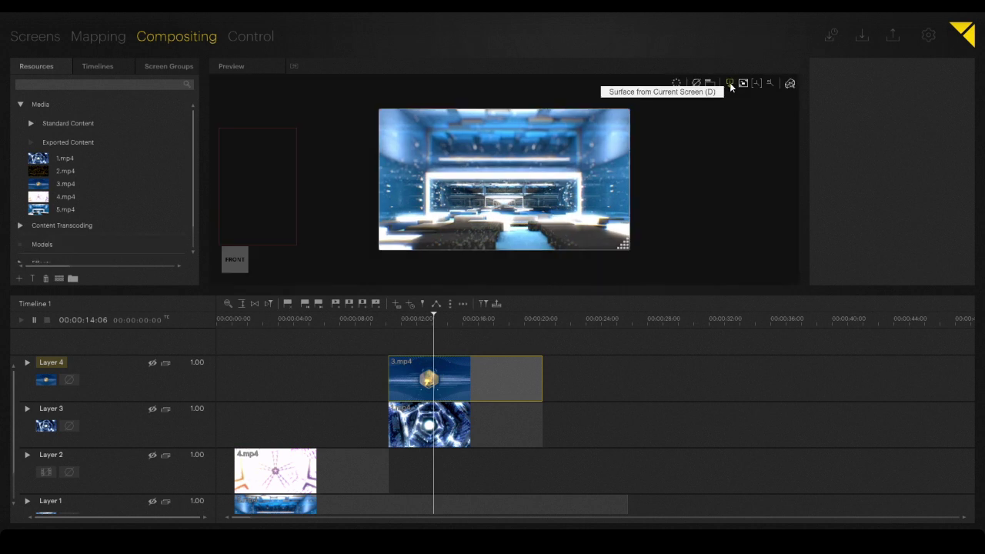
key(d)
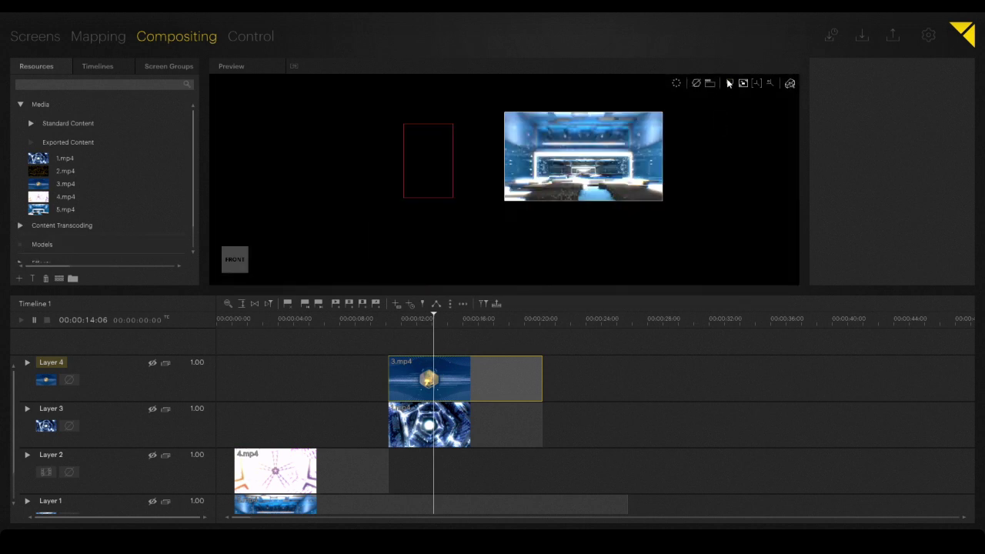
Dive into the left LED screen and set the selection mode to Layers in Compositing.
click(334, 117)
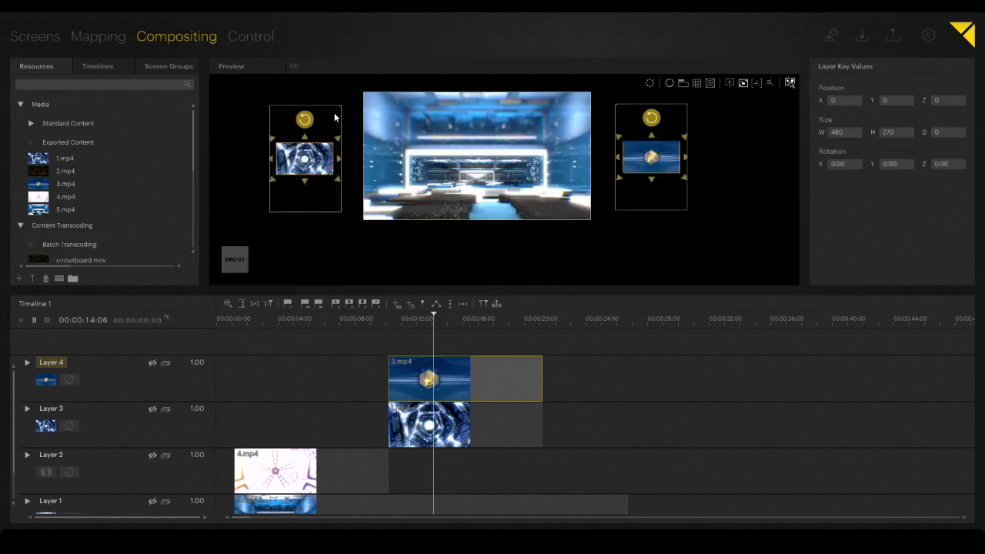
click(318, 115)
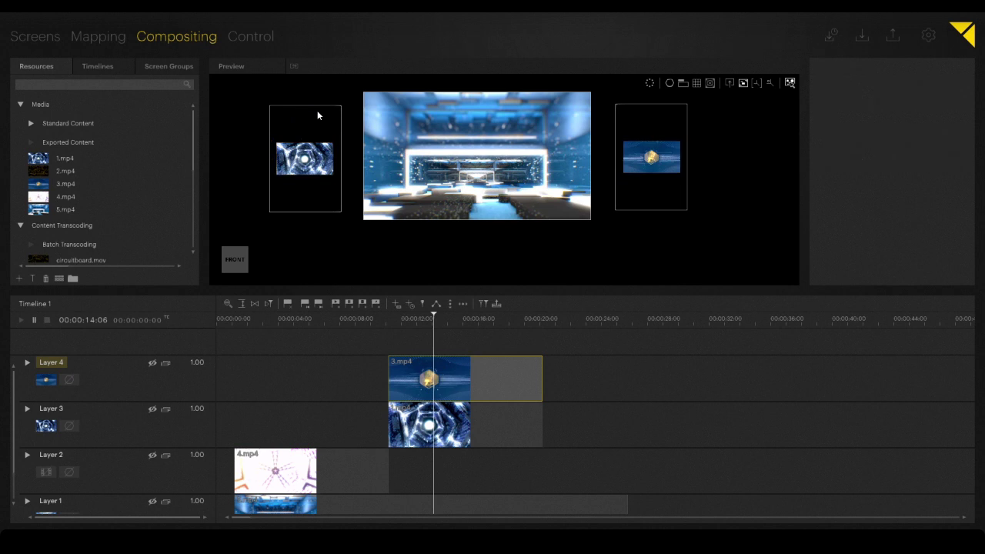
click(726, 80)
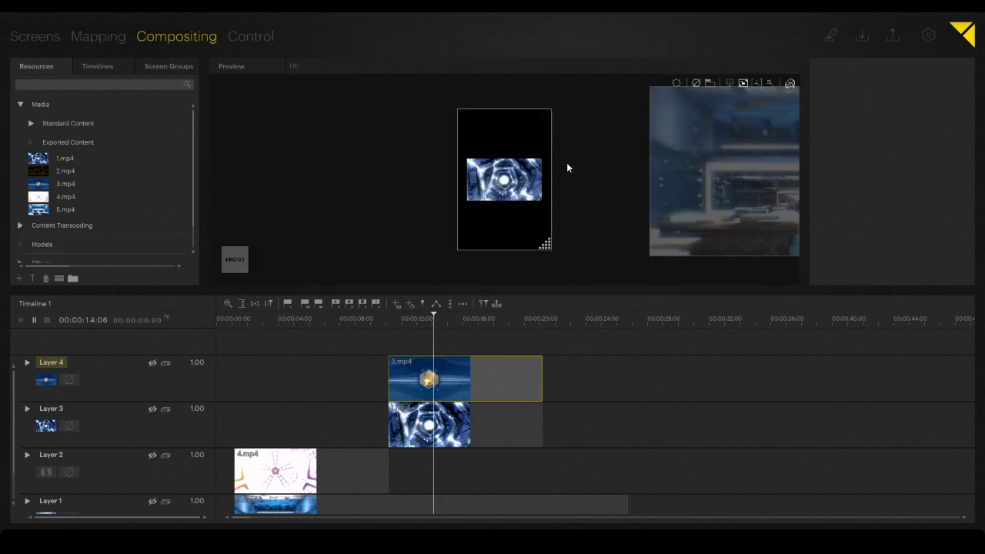
scroll(544, 166, down, 5)
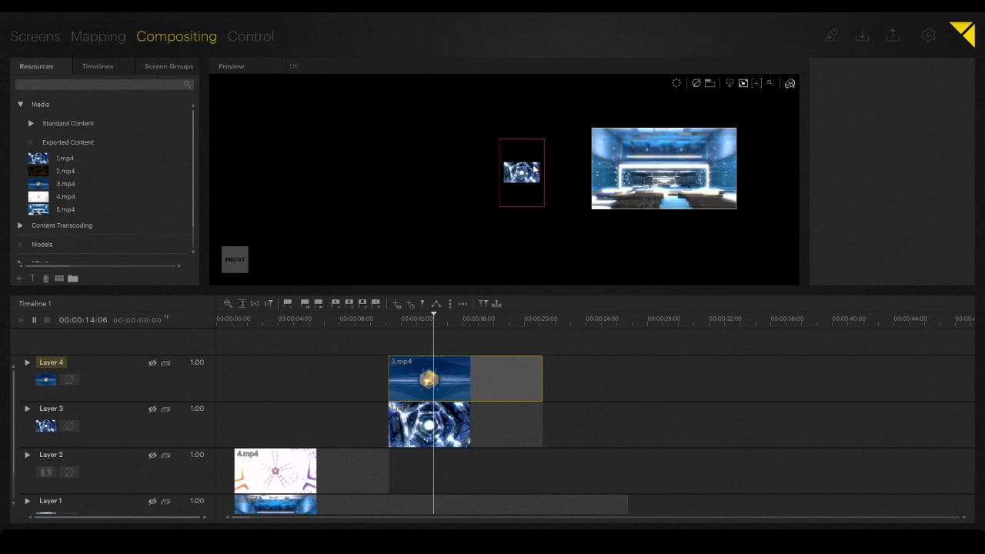
click(517, 183)
drag(518, 183, 525, 171)
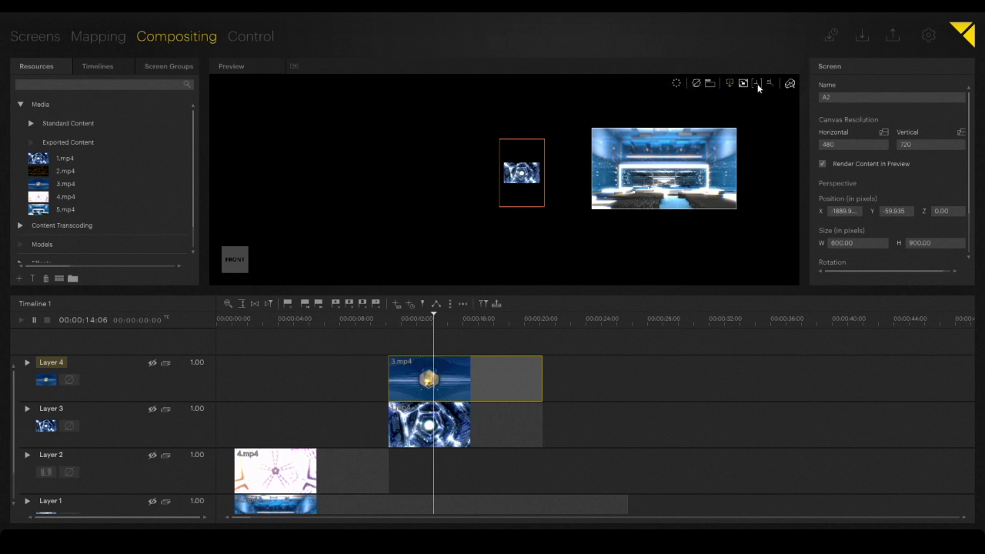
click(788, 81)
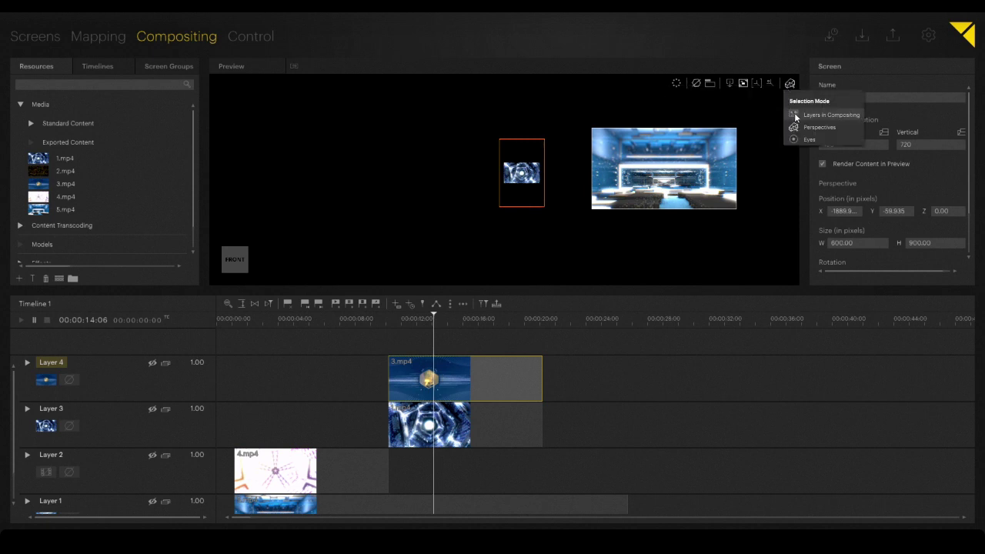
click(802, 117)
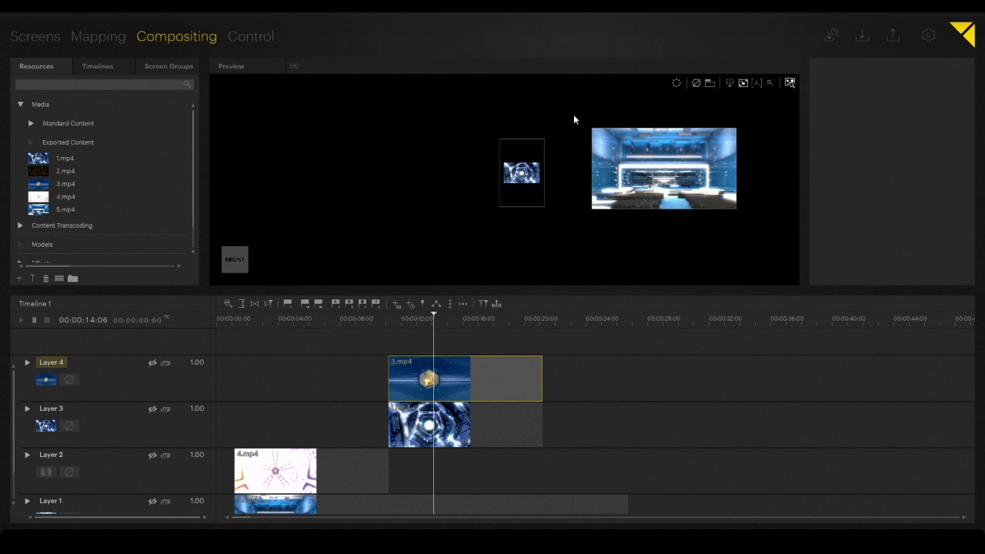
Stretch 1.mp4 on the left LED screen to about 480 × 754 at X -14, Y 99, and return to the full stage view.
click(522, 163)
mouse_move(522, 162)
mouse_down()
mouse_move(531, 153)
mouse_move(526, 199)
mouse_move(514, 151)
mouse_up()
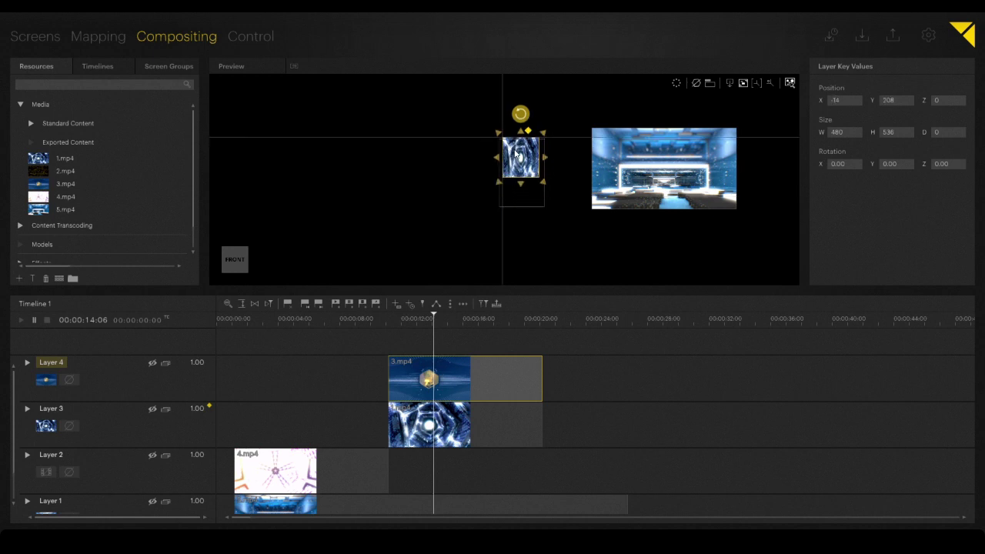
drag(520, 185, 522, 201)
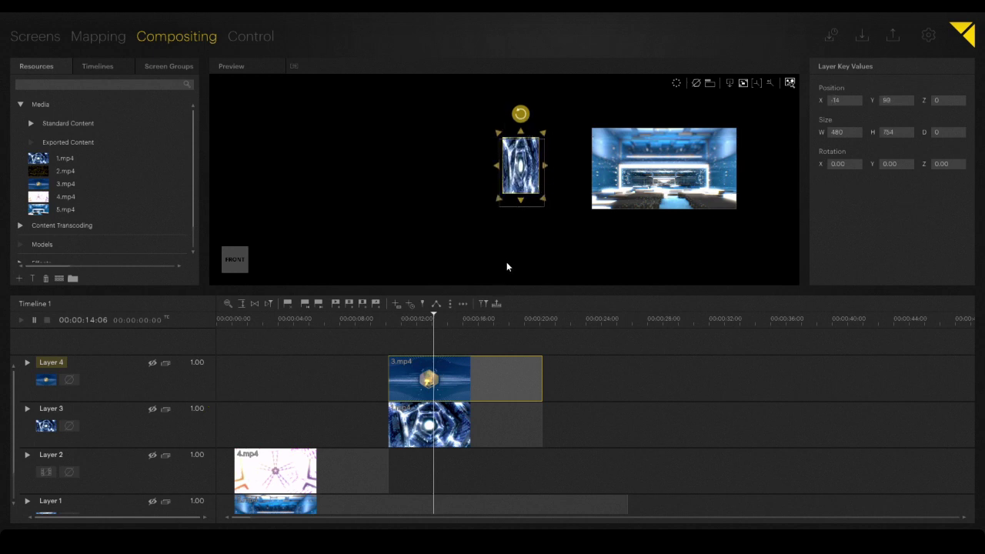
scroll(658, 251, down, 3)
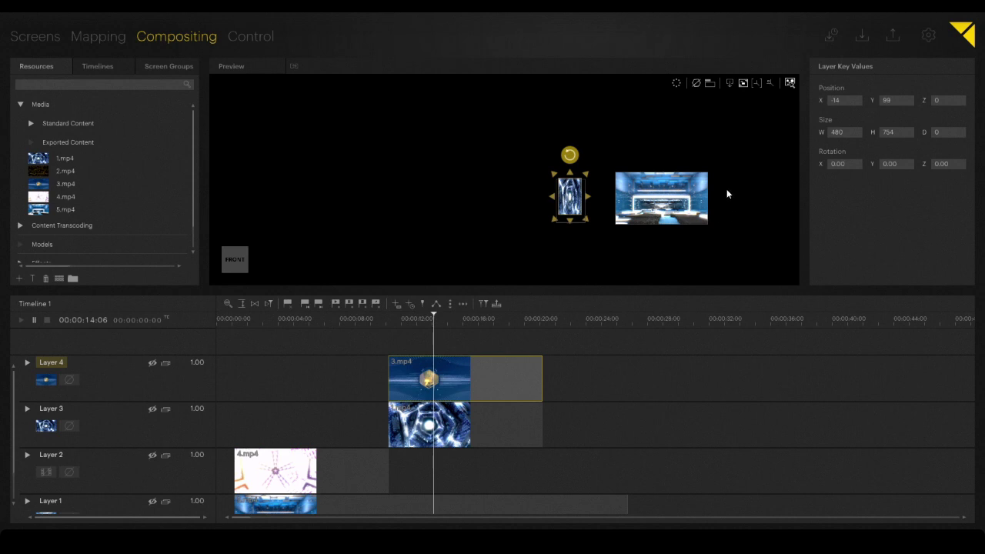
click(729, 82)
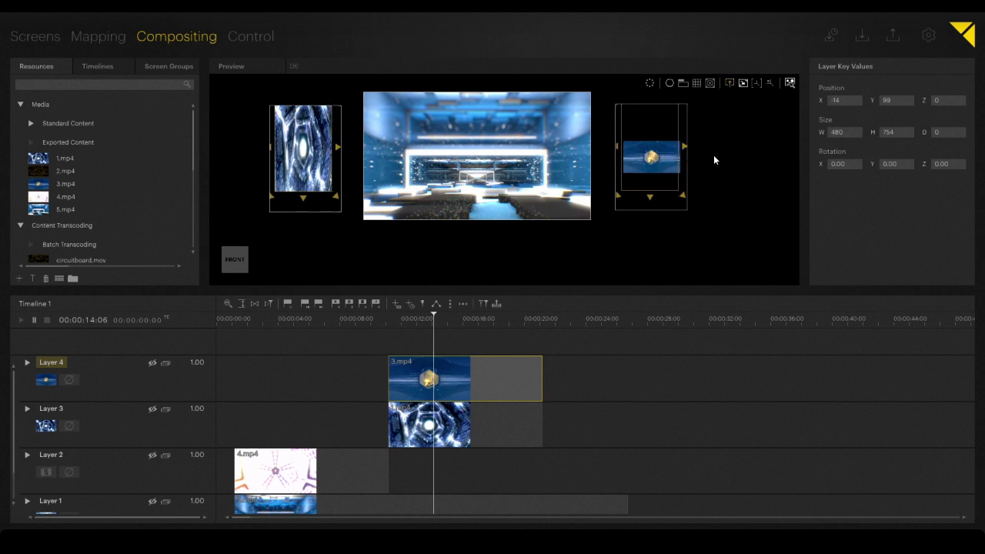
click(669, 232)
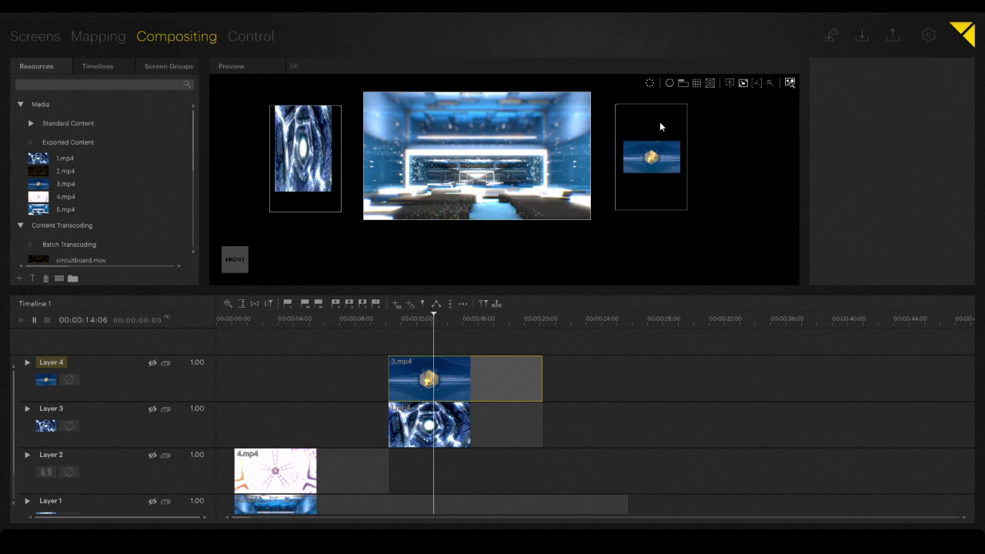
Dive into the right LED screen, stretch 3.mp4 to about 480 × 841 at X -10, Y -30, and check the full stage at 00:00:15:04.
click(728, 83)
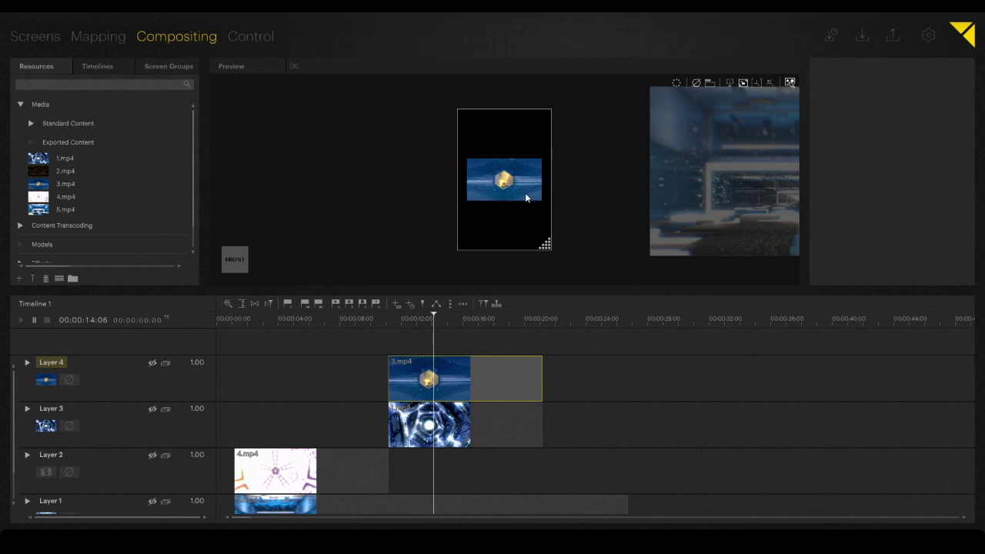
drag(527, 190, 500, 248)
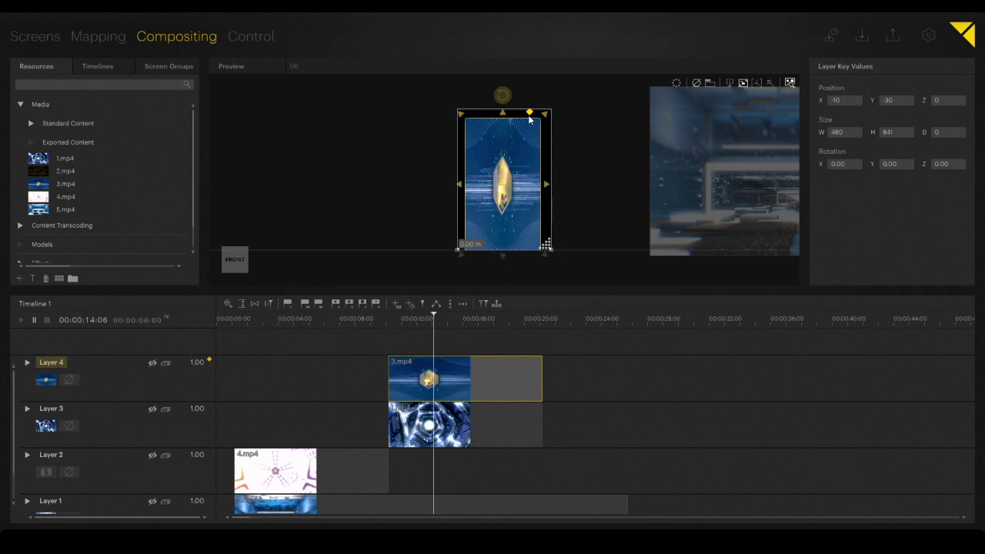
click(730, 83)
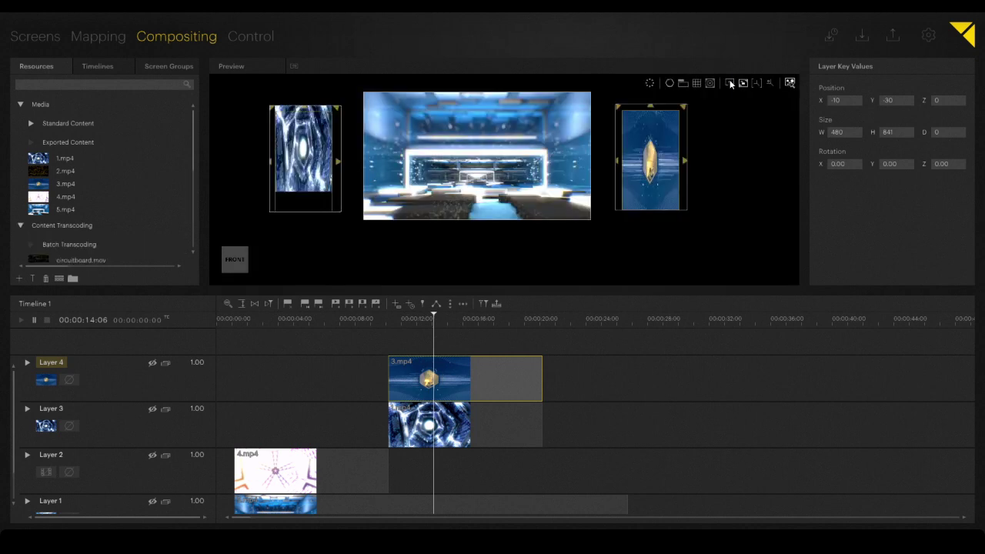
click(706, 197)
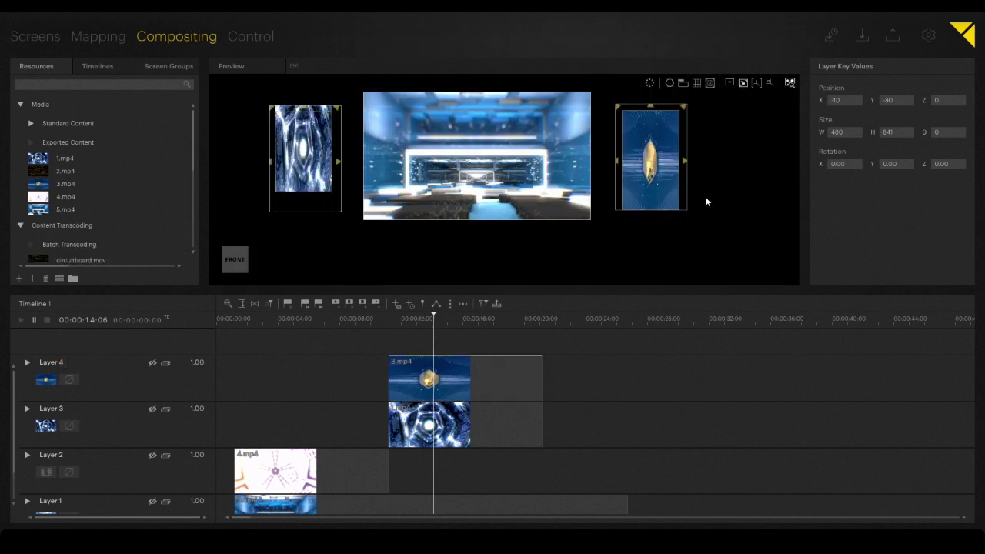
click(449, 323)
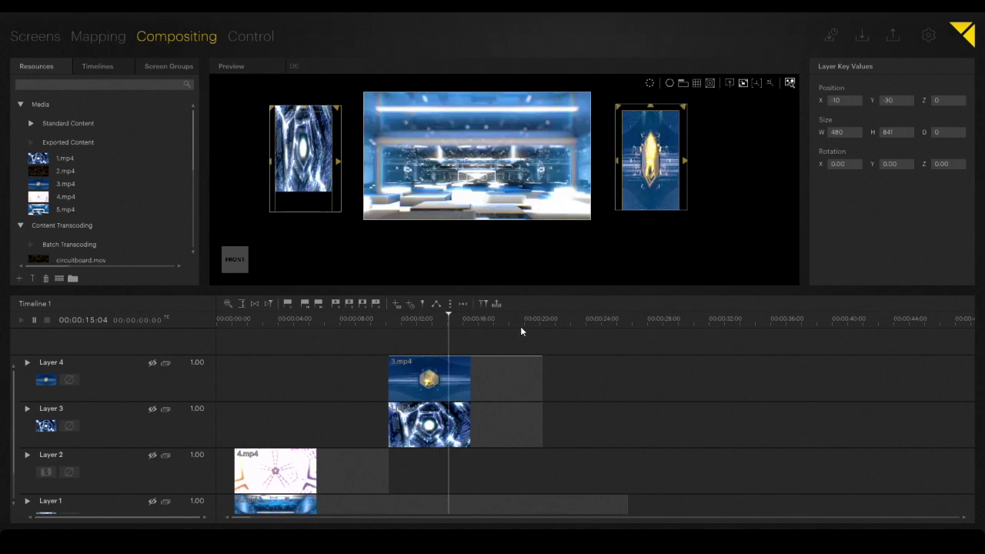